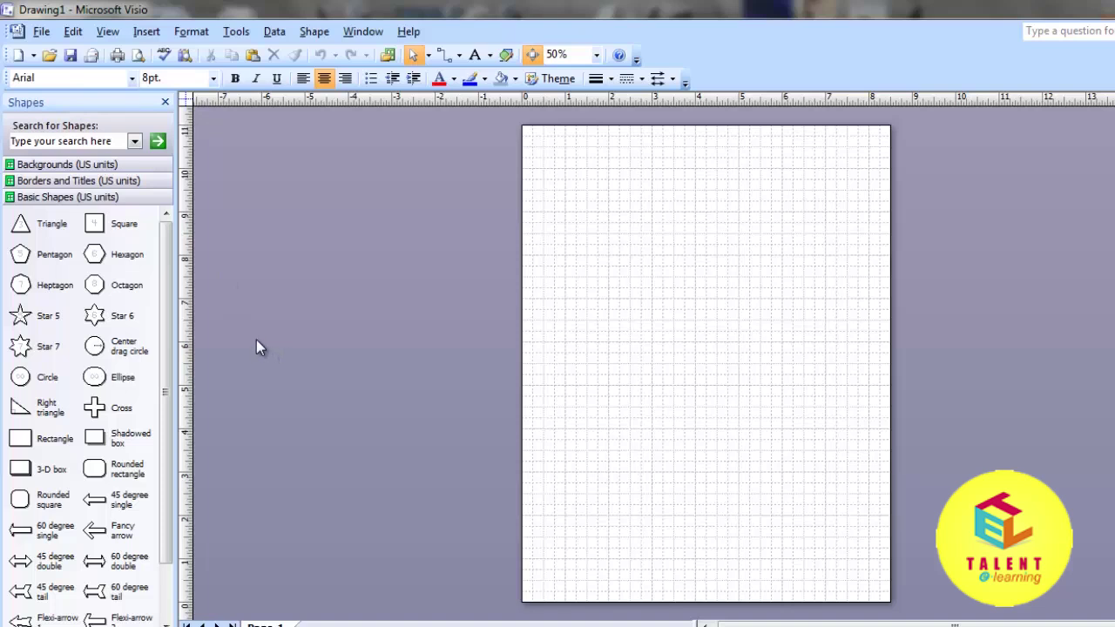
- Browse the Backgrounds and Borders and Titles stencils, then return to Basic Shapes
{"action": "left_click", "coordinate": [109, 165]}
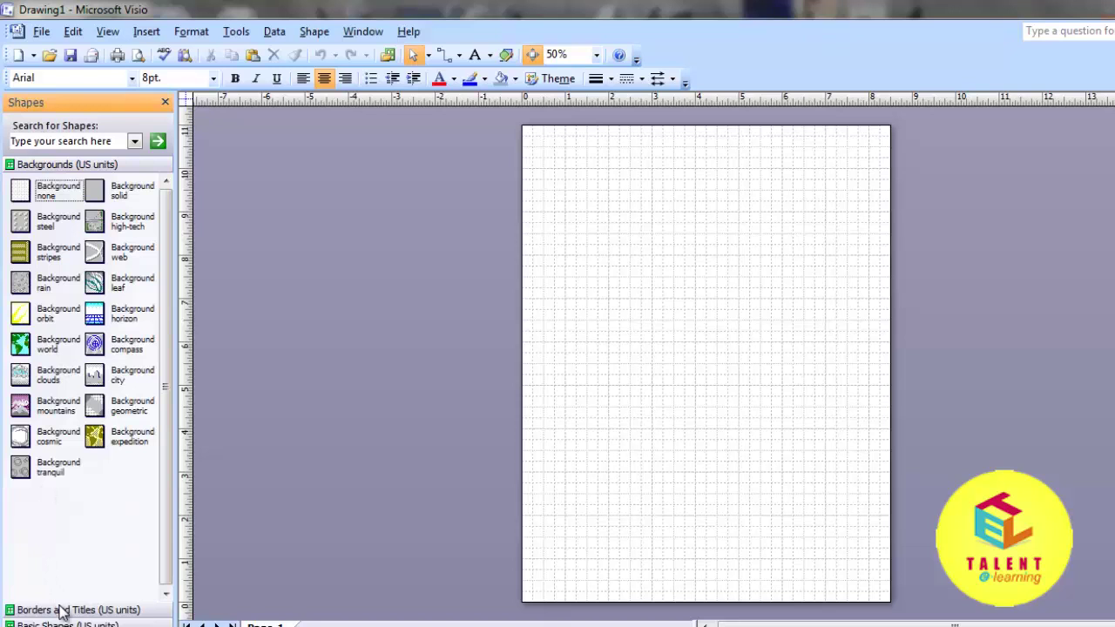
{"action": "left_click", "coordinate": [61, 610]}
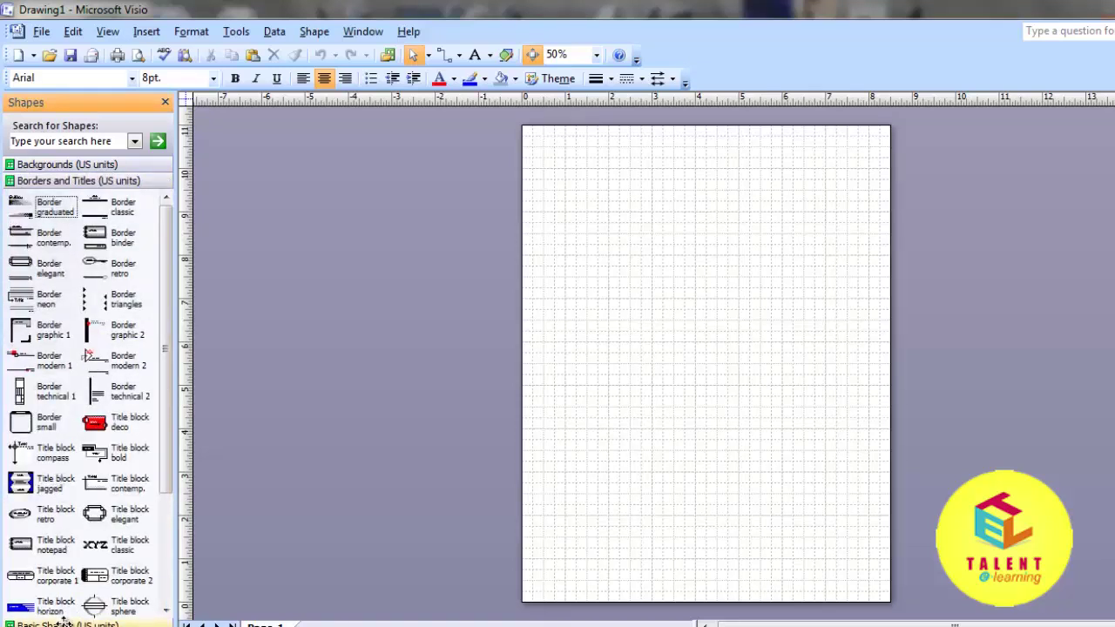
{"action": "left_click", "coordinate": [63, 624]}
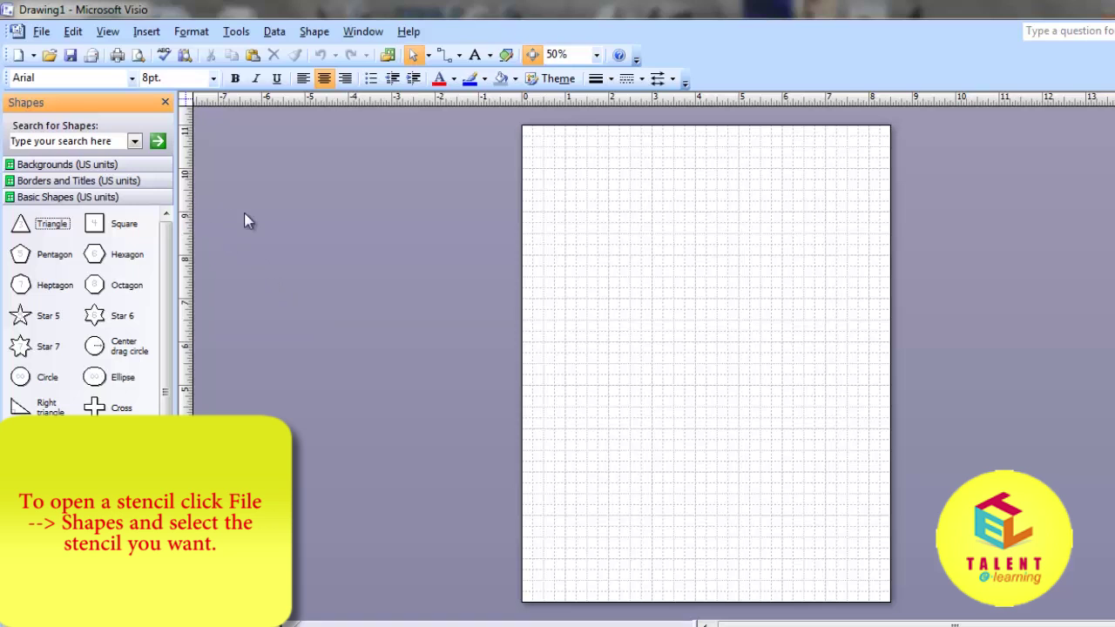
- Load the Arrow Shapes (Metric) stencil from File > Shapes > Flowchart
{"action": "left_click", "coordinate": [41, 33]}
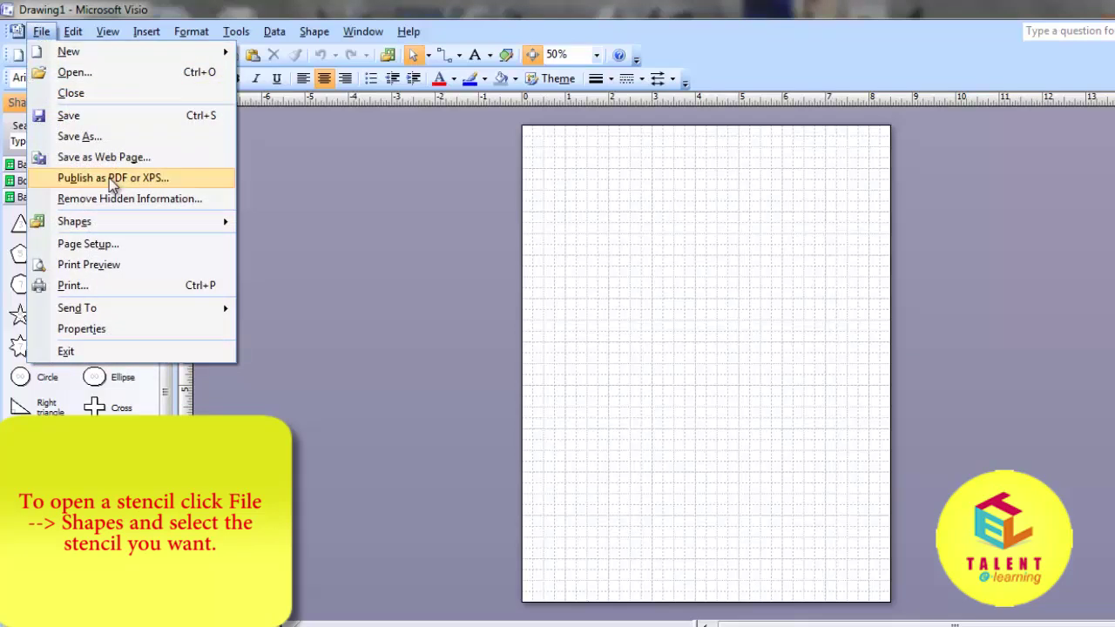
{"action": "left_click", "coordinate": [133, 221]}
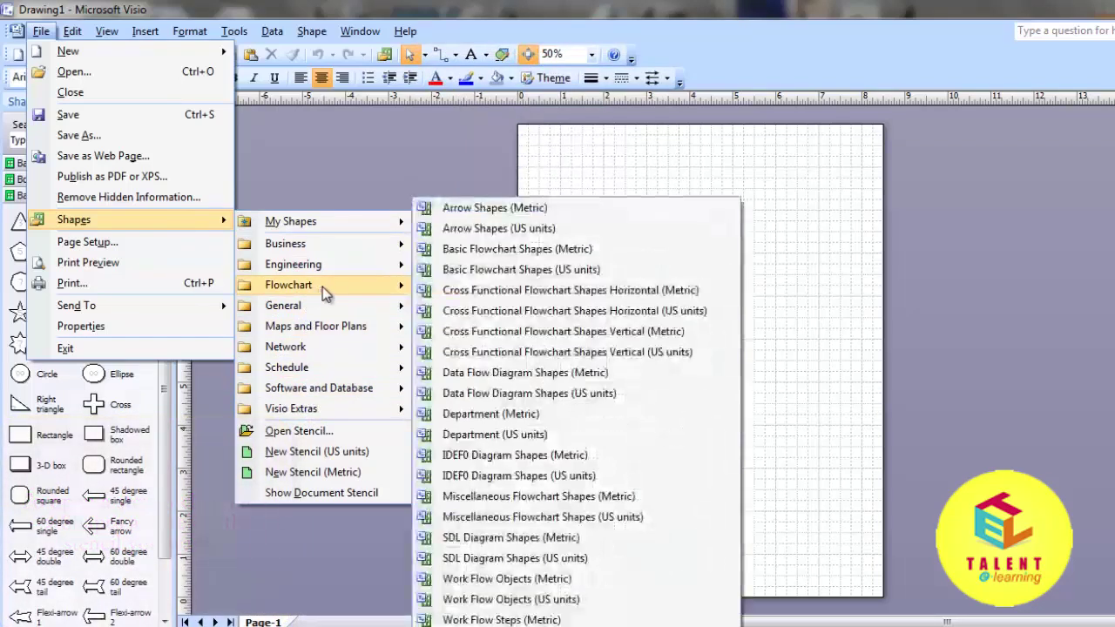
{"action": "mouse_move", "coordinate": [289, 285]}
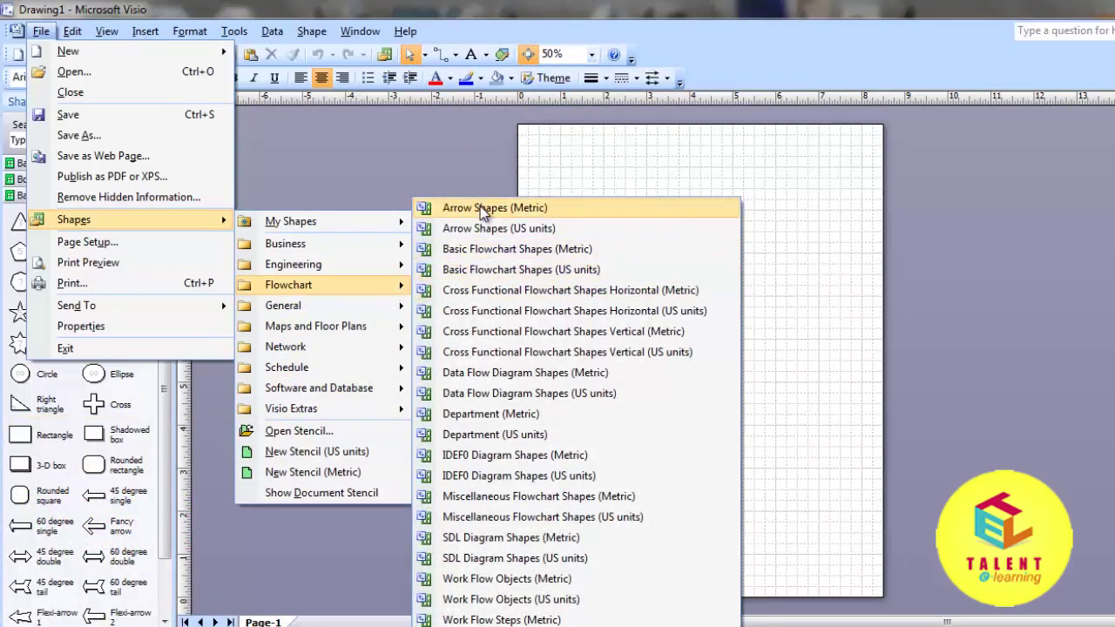
{"action": "left_click", "coordinate": [485, 213]}
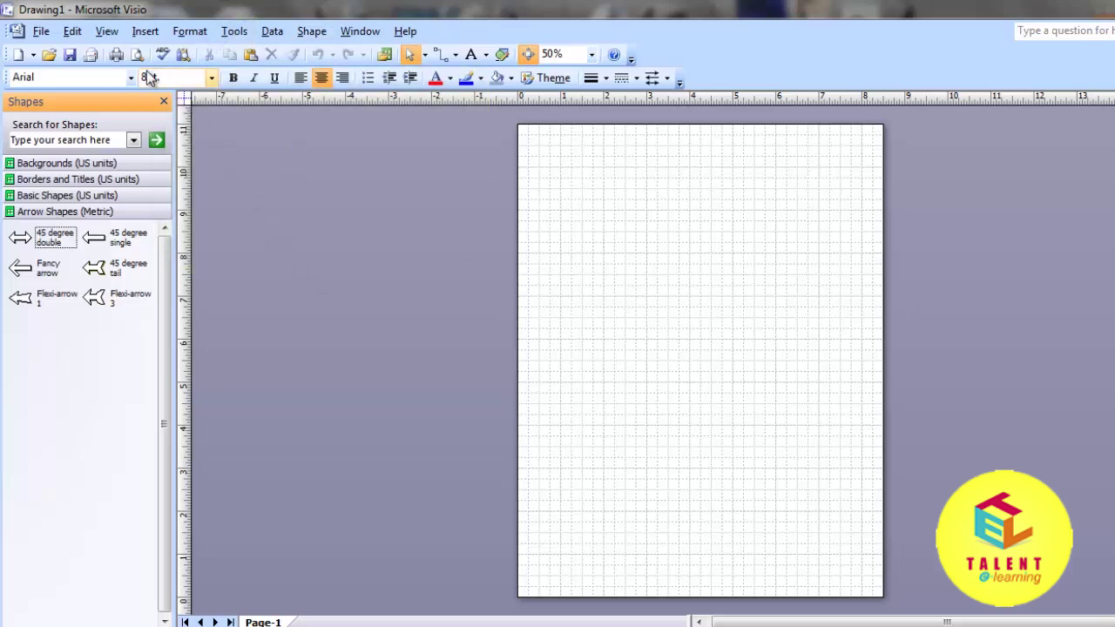
{"action": "left_click", "coordinate": [107, 33]}
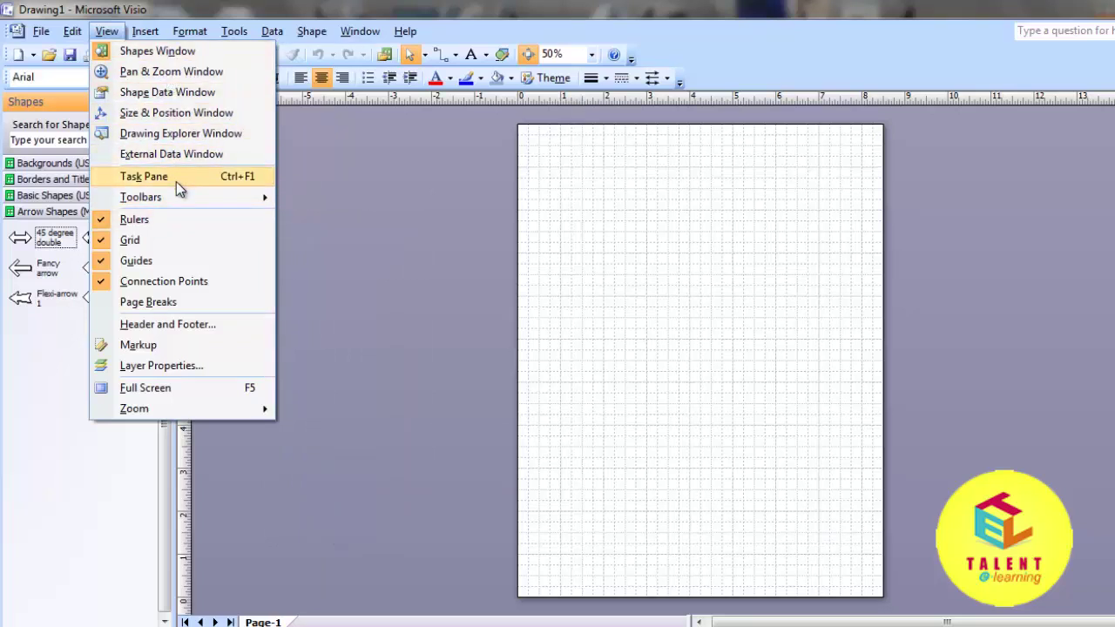
{"action": "left_click", "coordinate": [107, 31]}
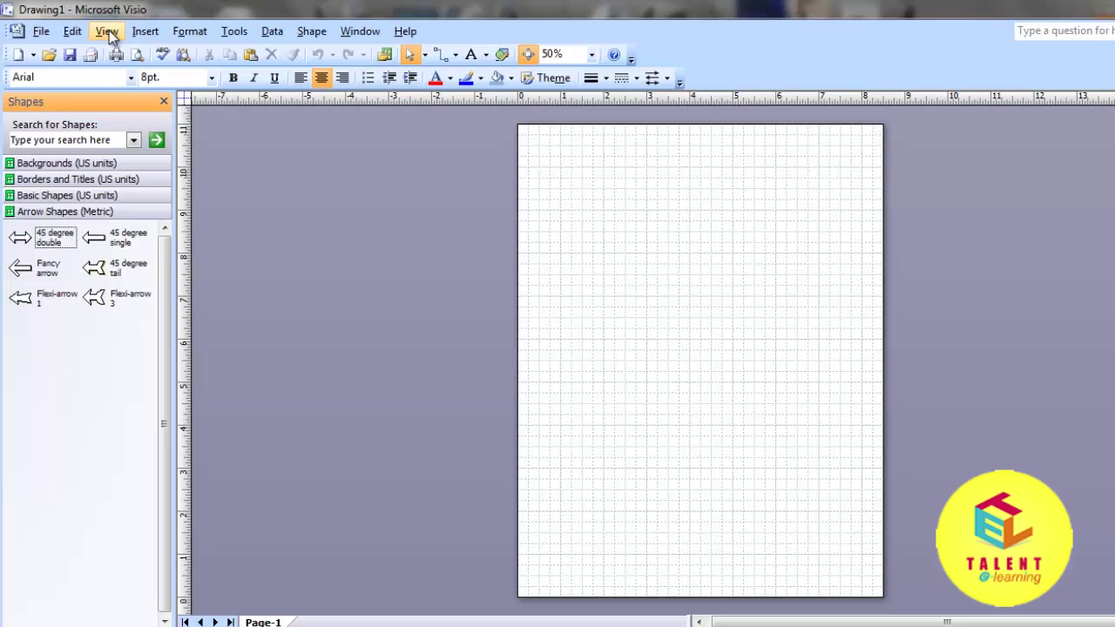
{"action": "left_click", "coordinate": [275, 31]}
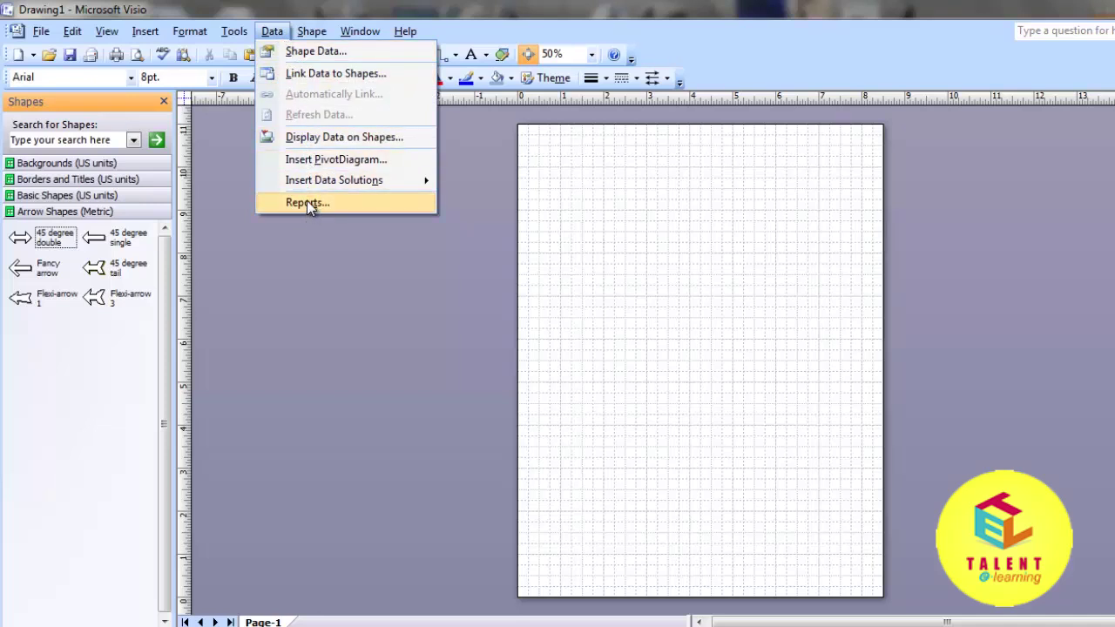
{"action": "left_click", "coordinate": [268, 32]}
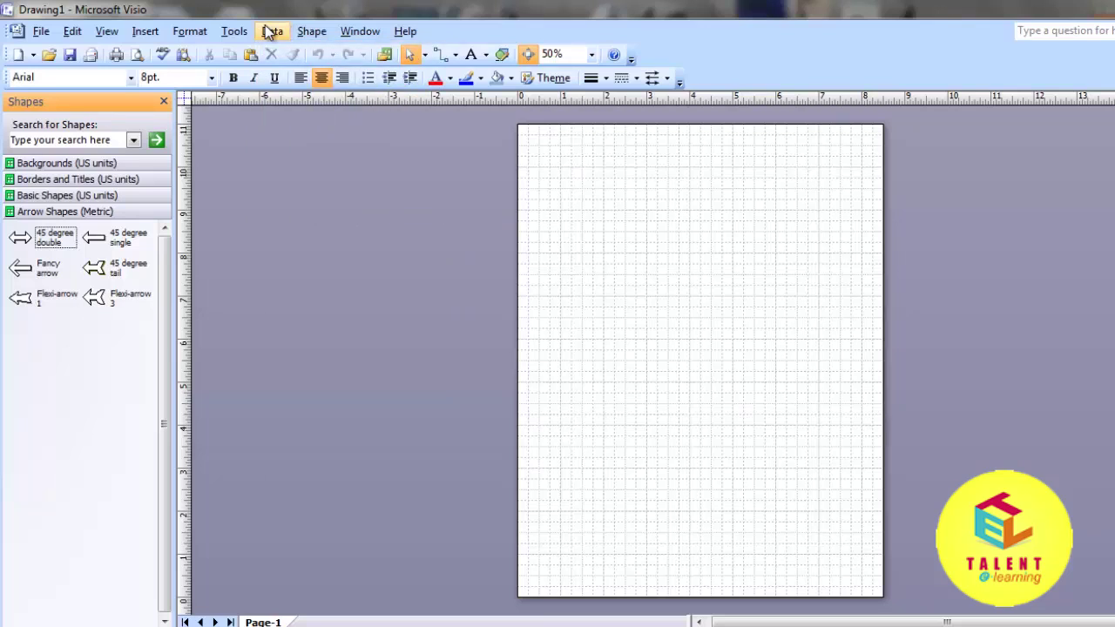
{"action": "left_click", "coordinate": [310, 33]}
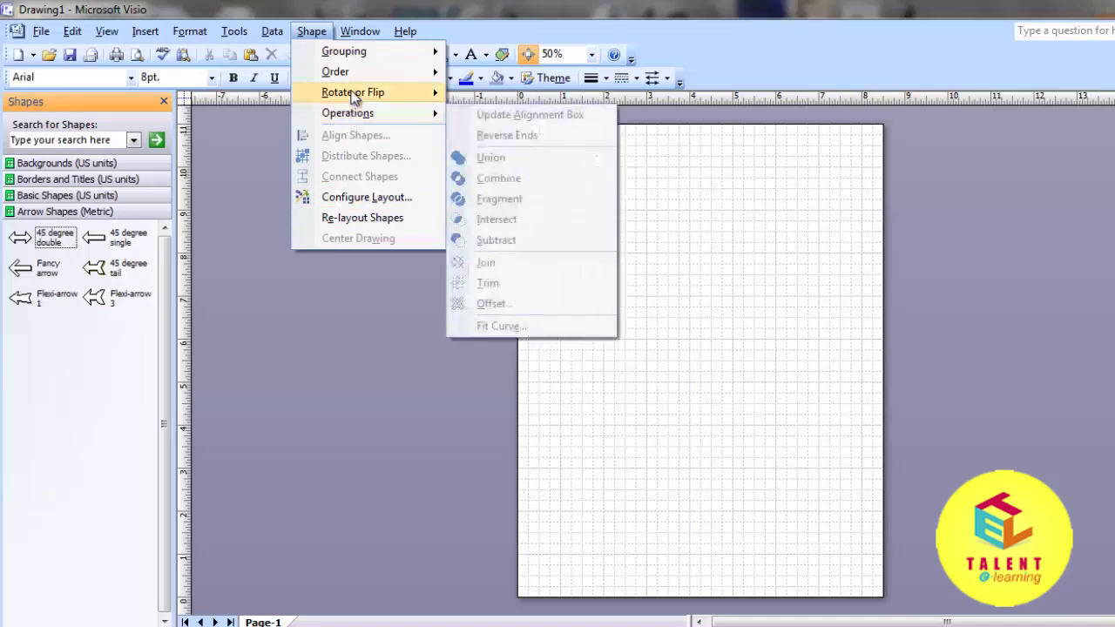
{"action": "mouse_move", "coordinate": [335, 71]}
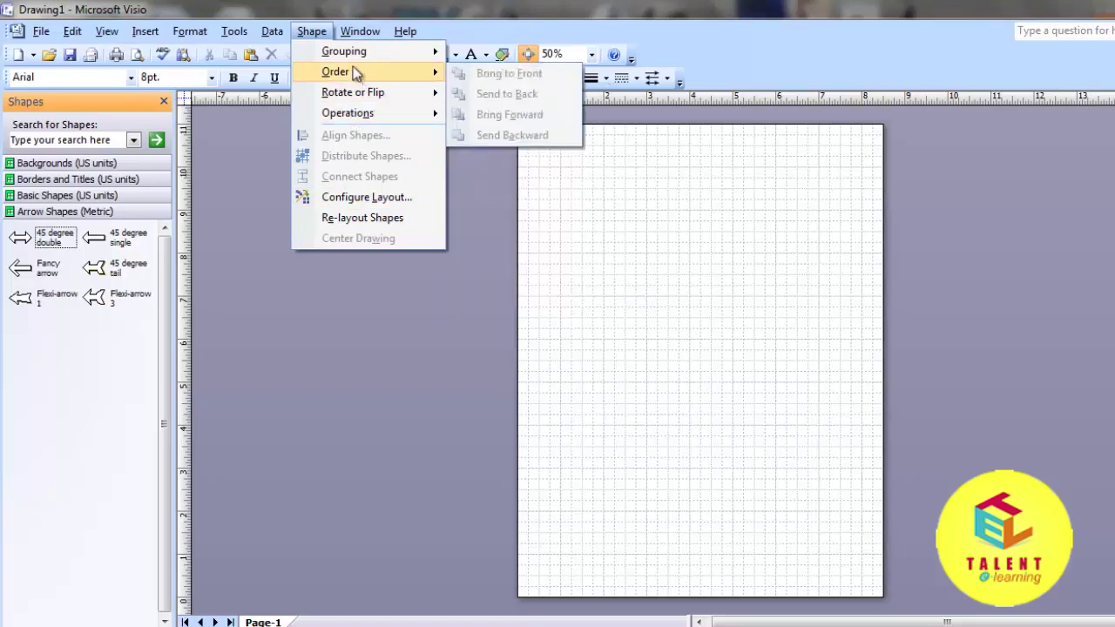
{"action": "left_click", "coordinate": [312, 33]}
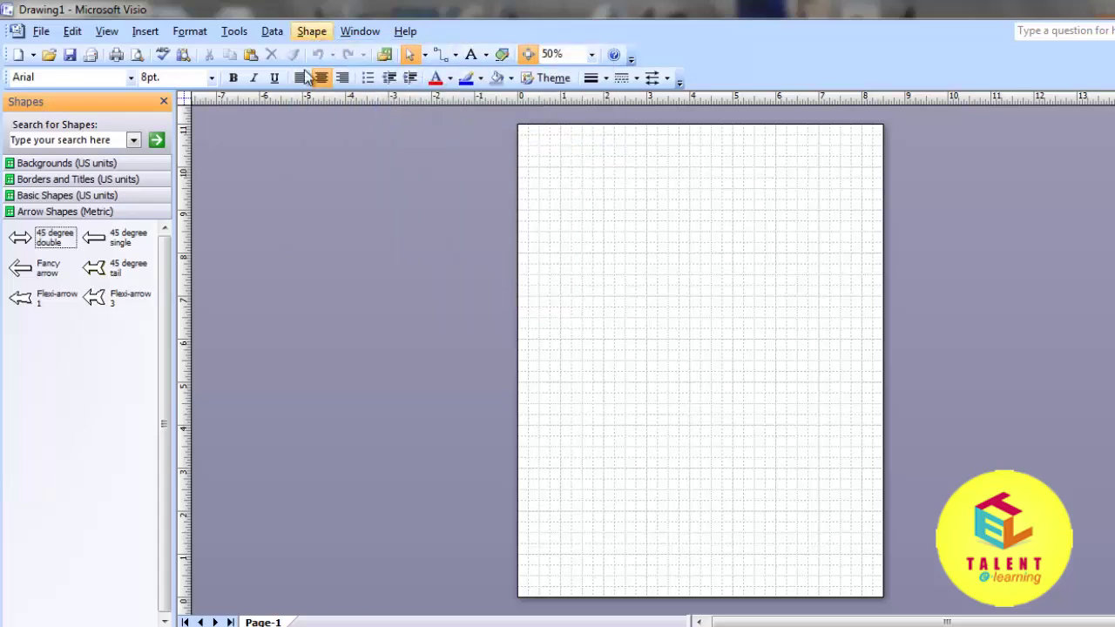